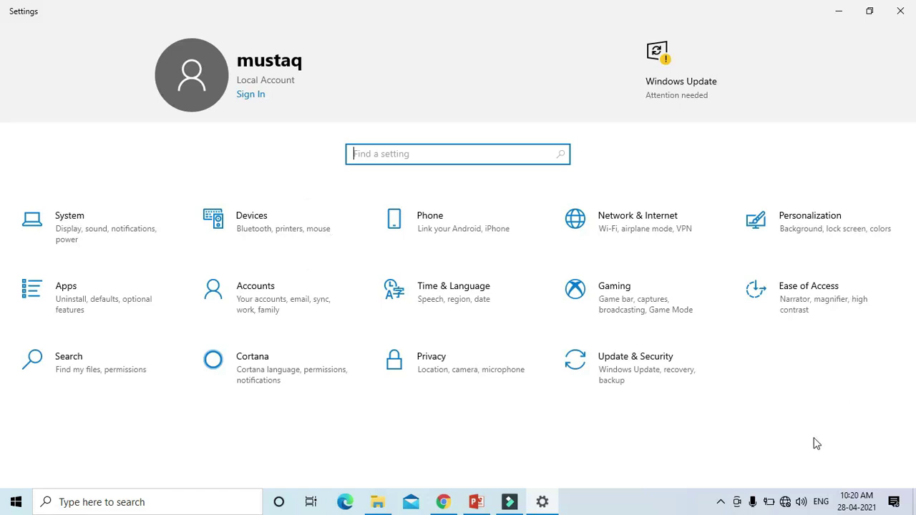
Open the Internet Protocol Version 4 (TCP/IPv4) properties of the Ethernet adapter from the network adapter options
left_click(660, 244)
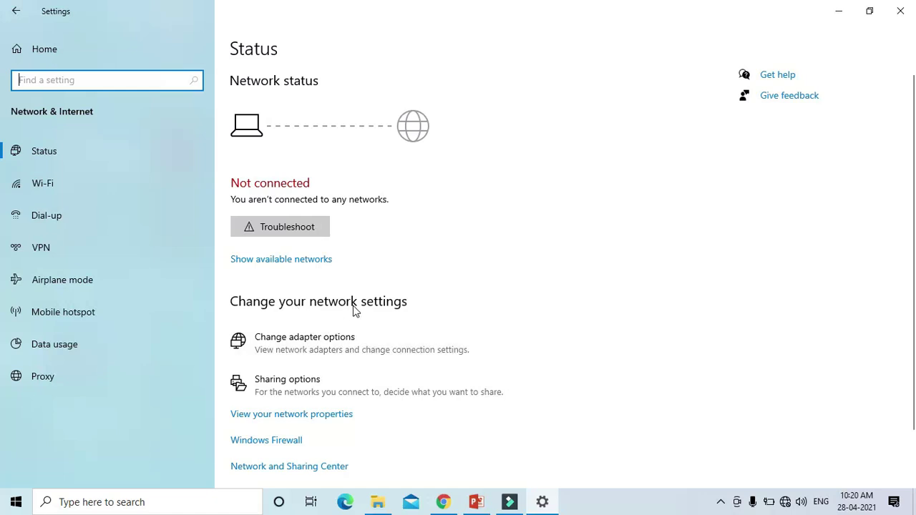
left_click(328, 346)
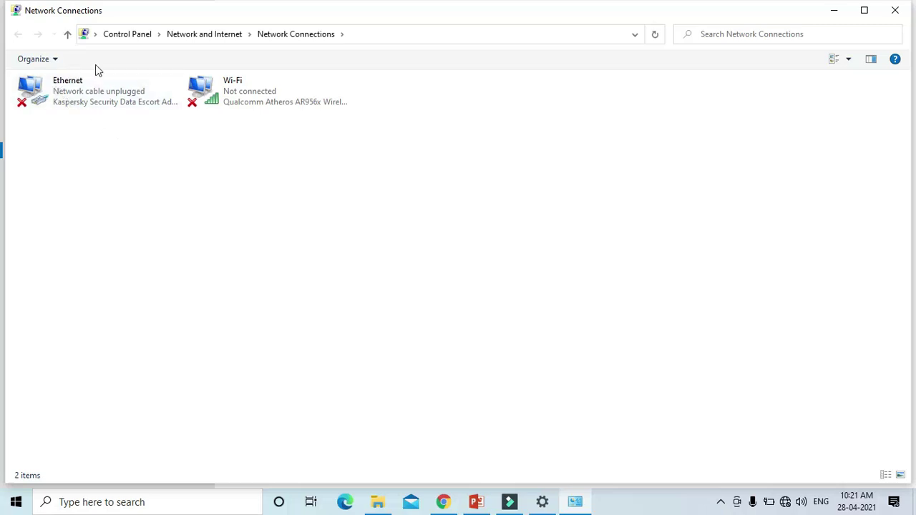
right_click(112, 103)
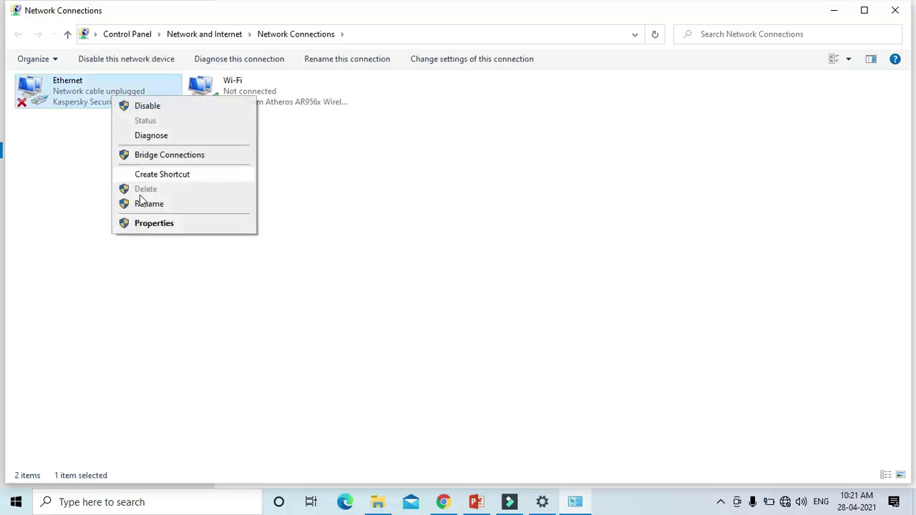
left_click(153, 223)
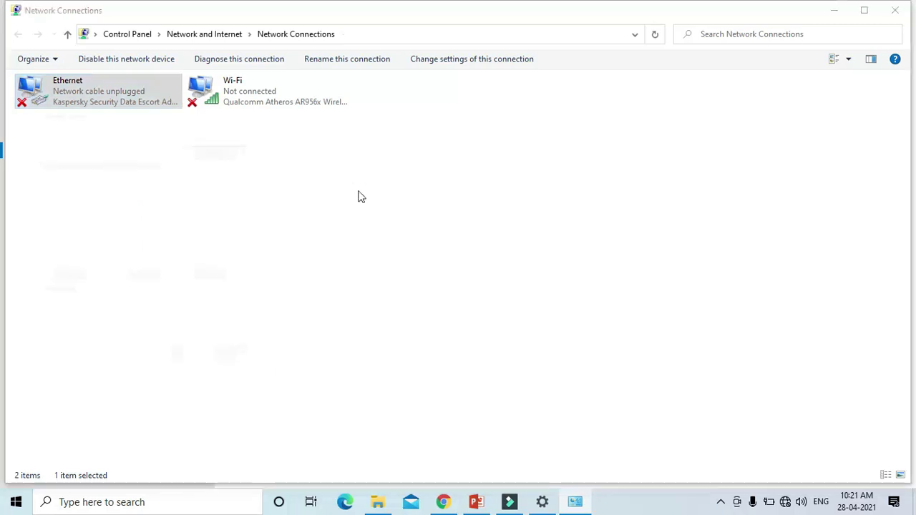
left_click_drag(186, 71, 512, 118)
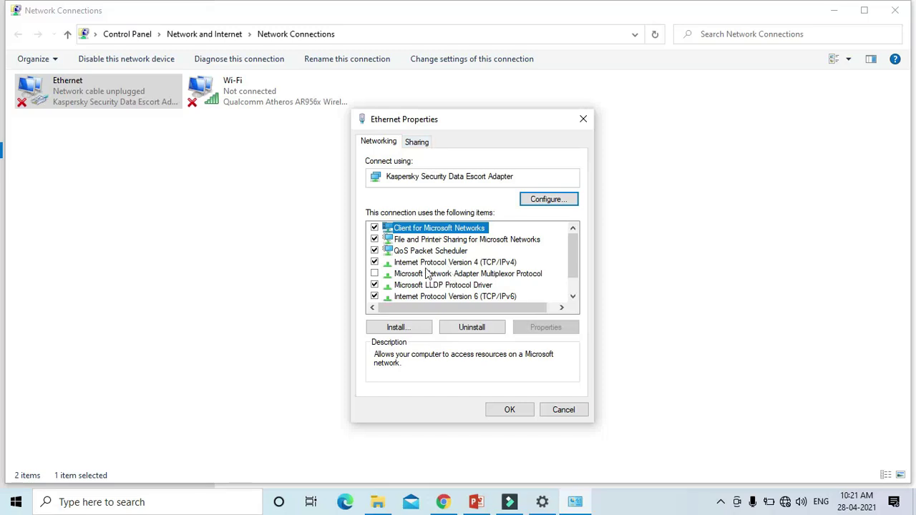
double_click(482, 263)
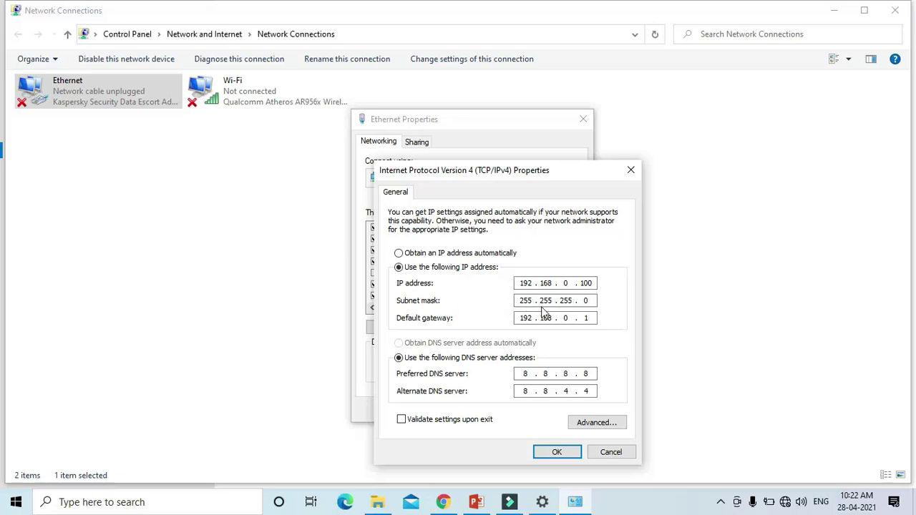
Set the last octet of the Ethernet adapter's default gateway to 1 and apply the IPv4 settings
left_click(586, 321)
key("BackSpace")
type("1")
left_click(560, 452)
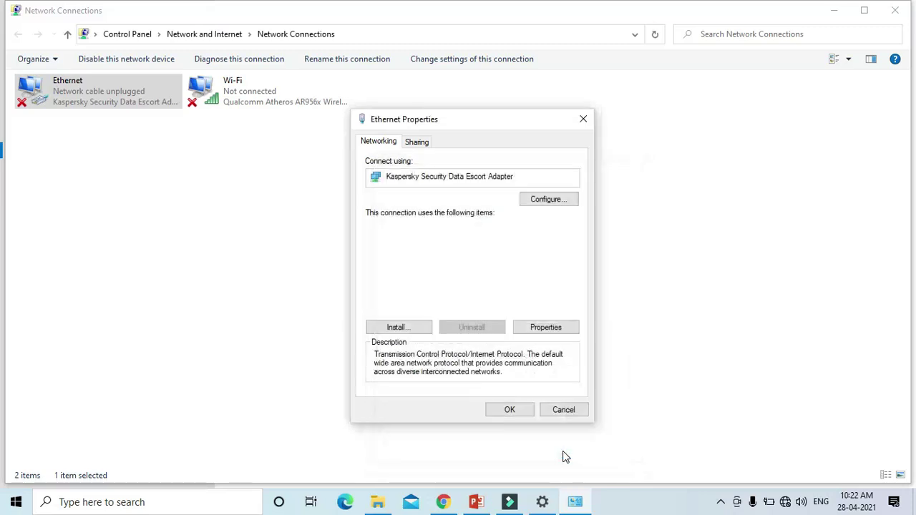
left_click(526, 414)
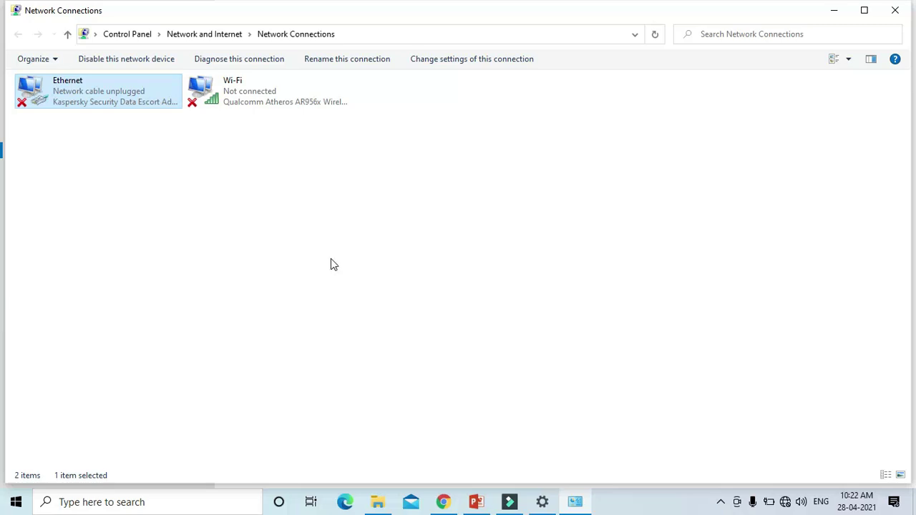
Configure the Ethernet adapter's IPv4 settings to obtain both the IP address and the DNS server address automatically
right_click(105, 96)
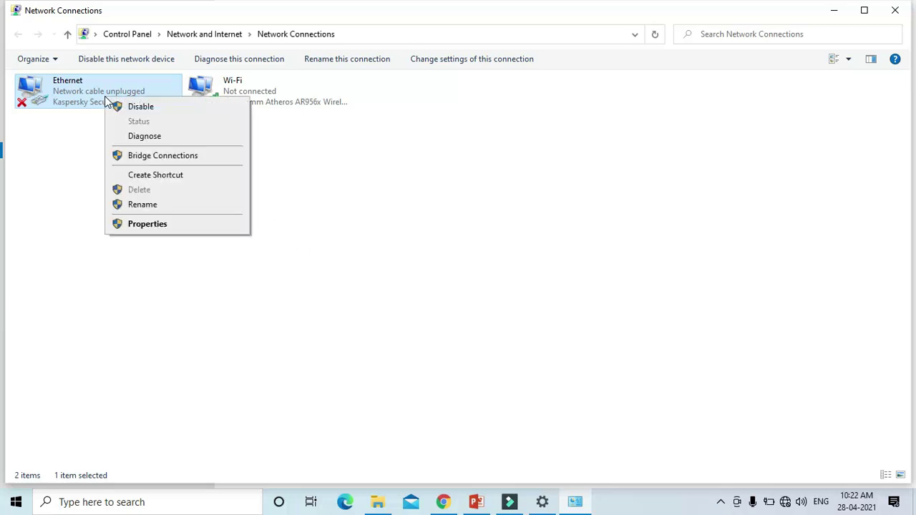
left_click(144, 225)
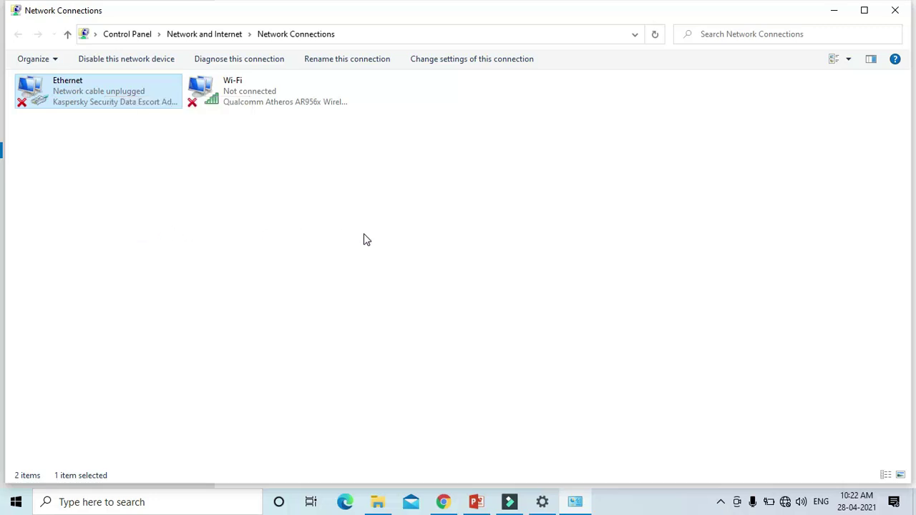
left_click_drag(179, 77, 512, 146)
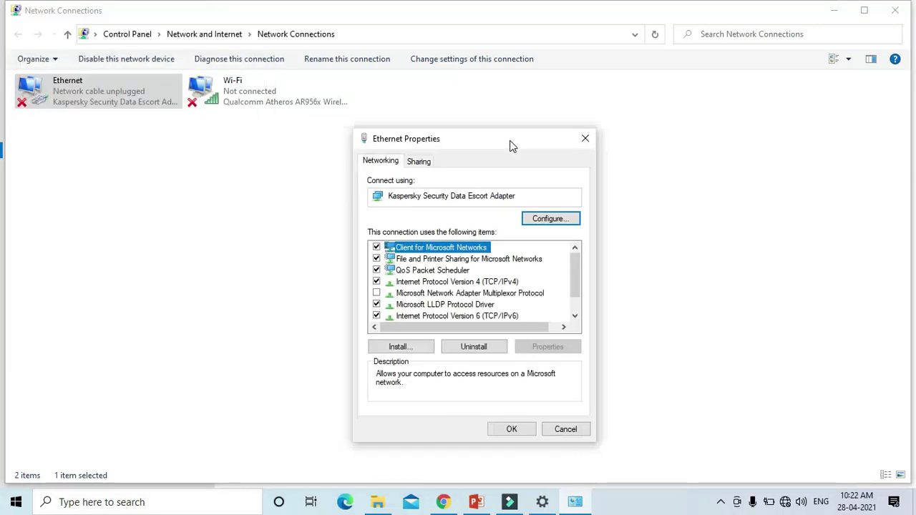
double_click(485, 282)
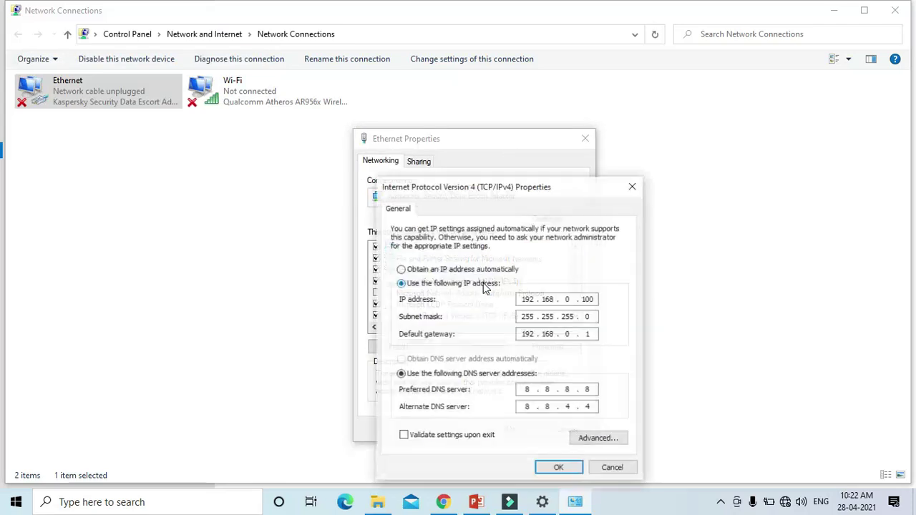
left_click(400, 270)
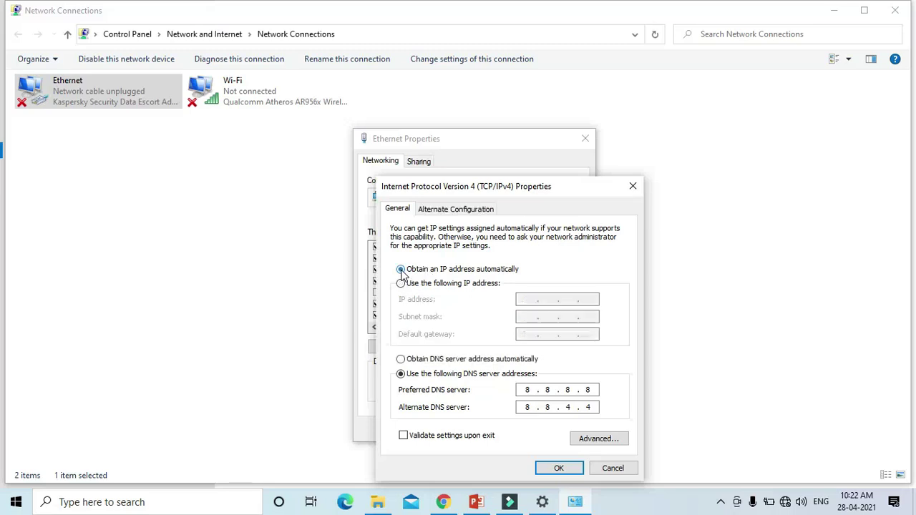
left_click(401, 359)
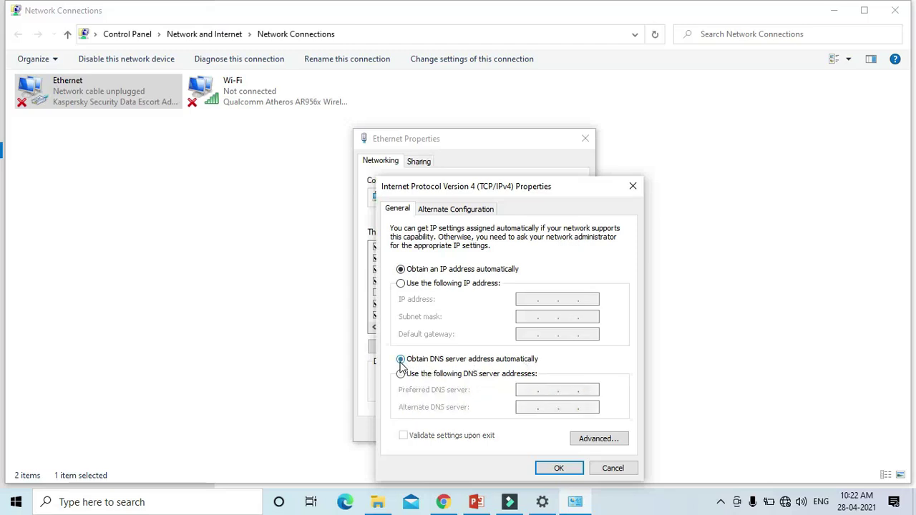
left_click(556, 468)
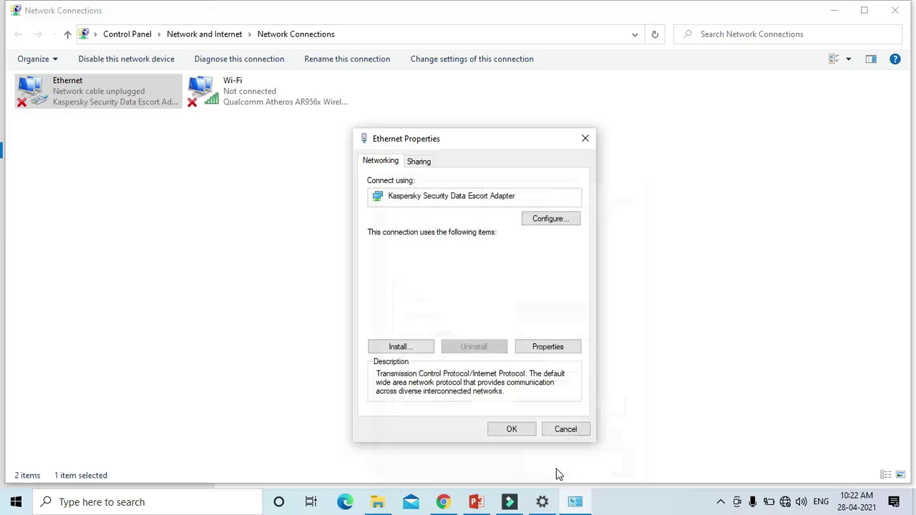
left_click(514, 429)
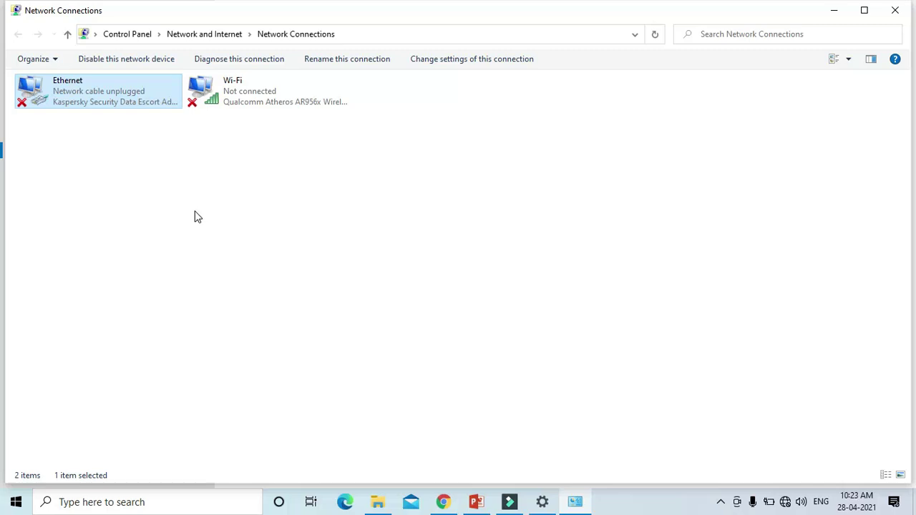
Switch the Ethernet adapter's IPv4 to a manual IP address of 192.168.0.100 with subnet mask 255.255.255.0, consulting the static configuration slide in PowerPoint
right_click(119, 96)
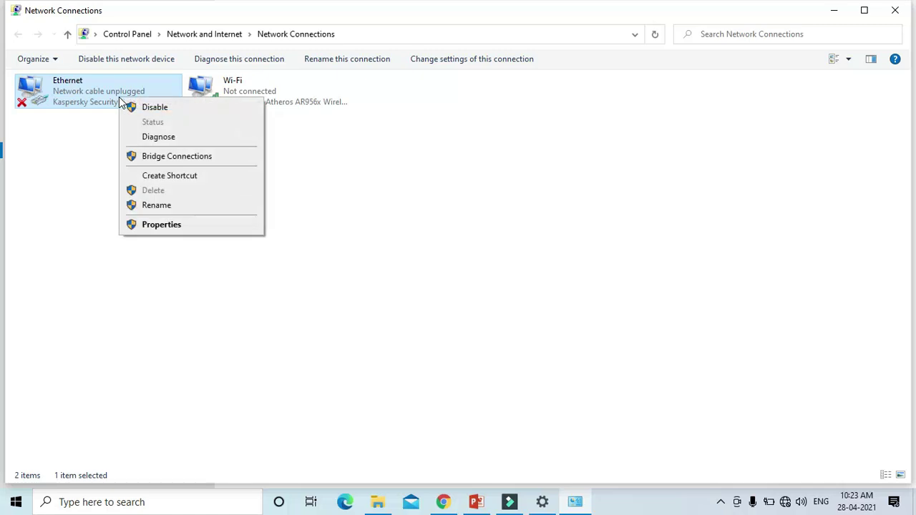
left_click(157, 225)
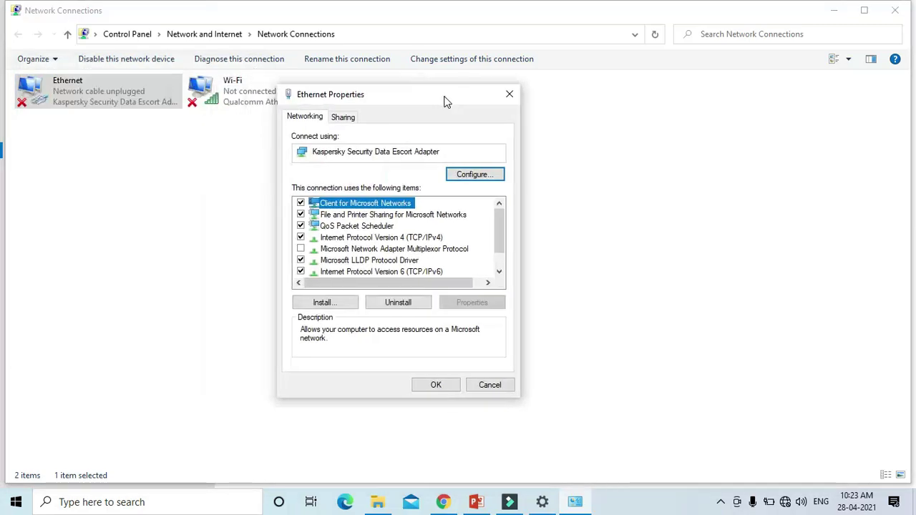
double_click(415, 241)
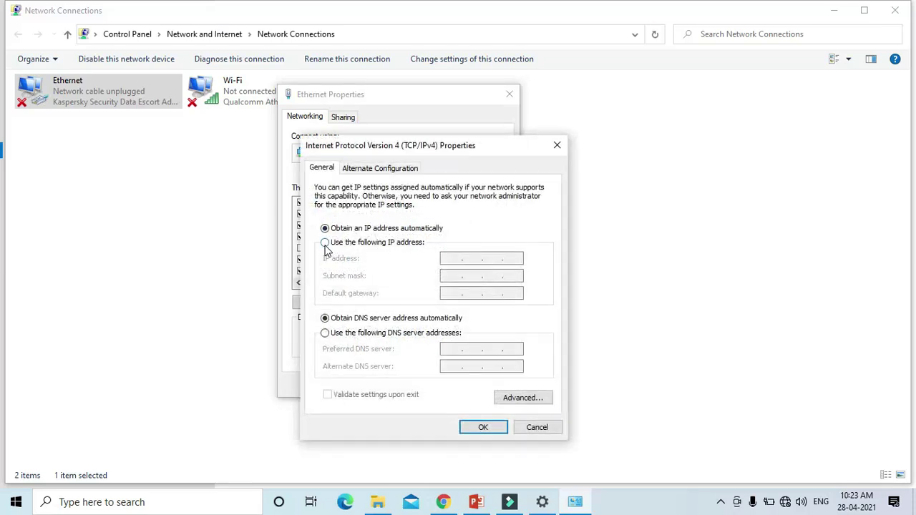
left_click(324, 242)
left_click(454, 258)
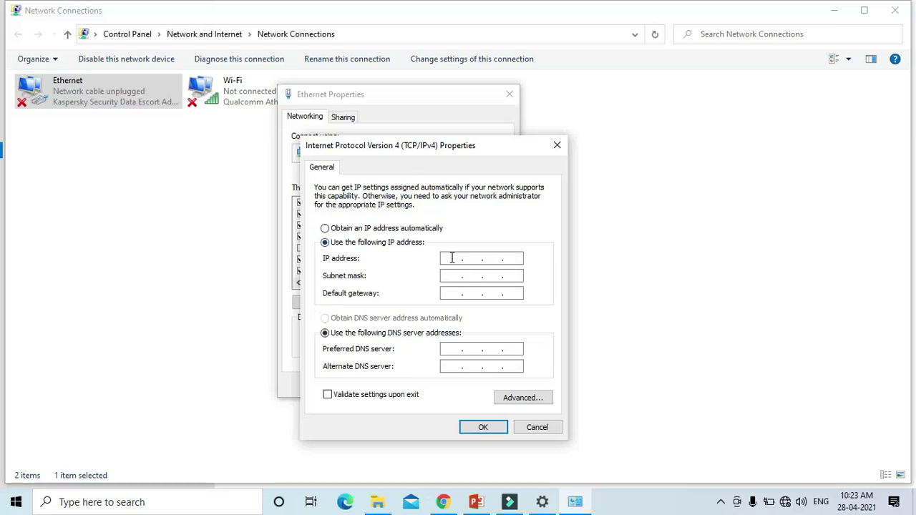
left_click(476, 502)
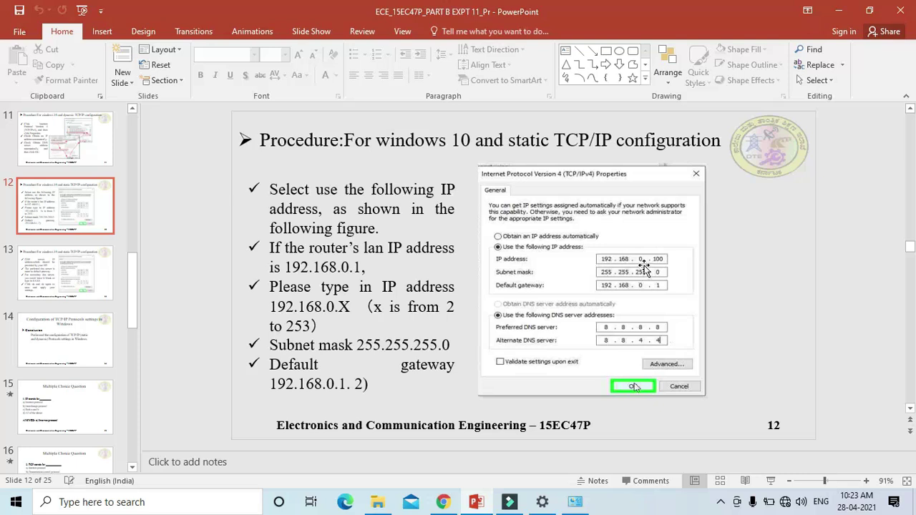
left_click(574, 501)
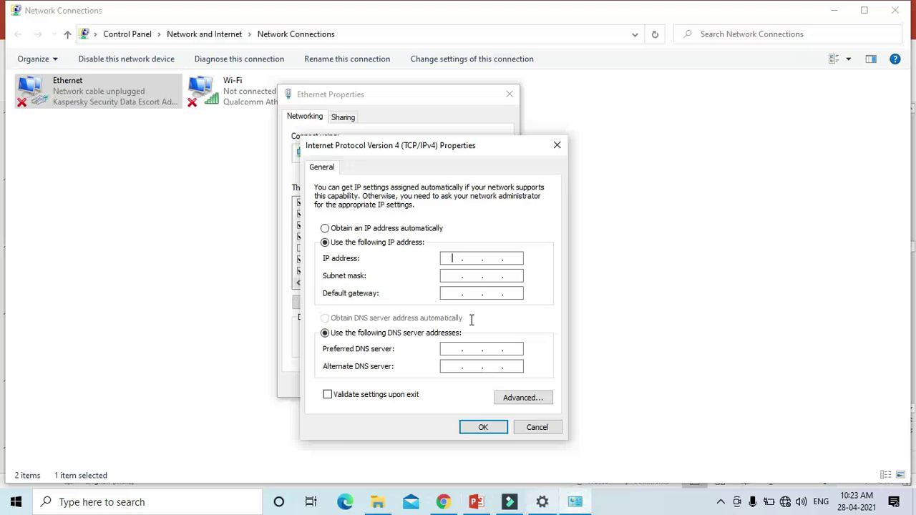
type("192 . 168 . ")
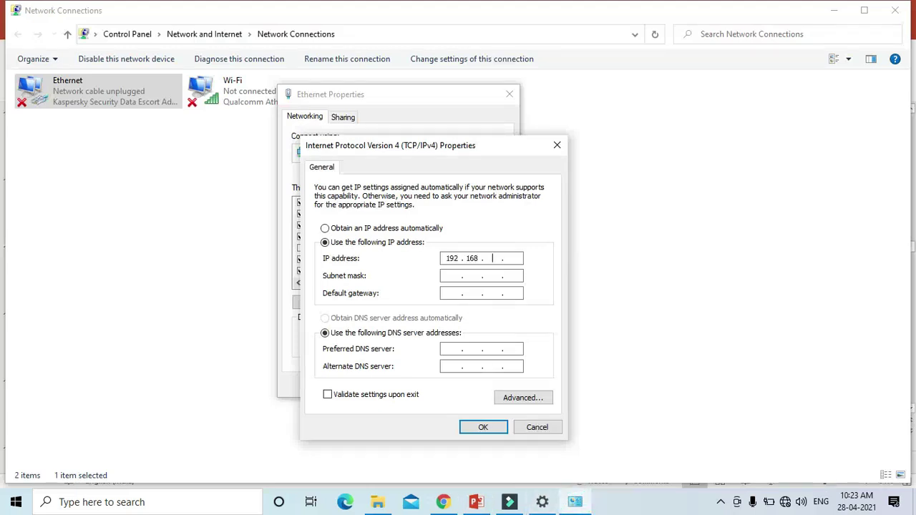
type("0 . 100")
key("Tab")
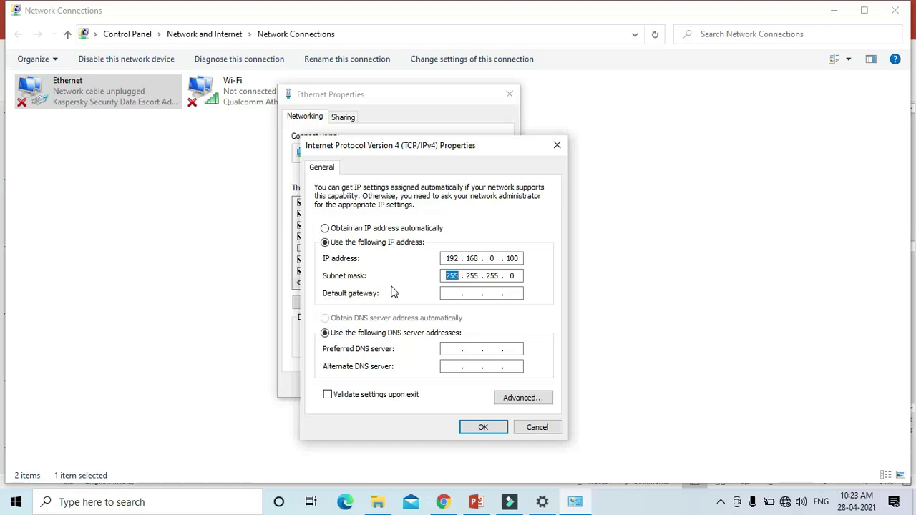
Set the default gateway to 192.168.0.1, checking it against the static configuration slide in PowerPoint
left_click(455, 293)
mouse_move(509, 501)
type("192")
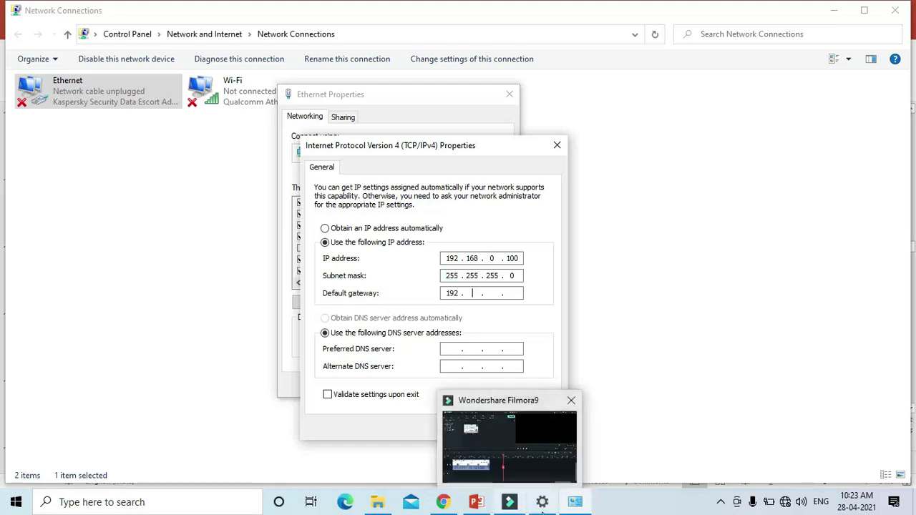
left_click(476, 501)
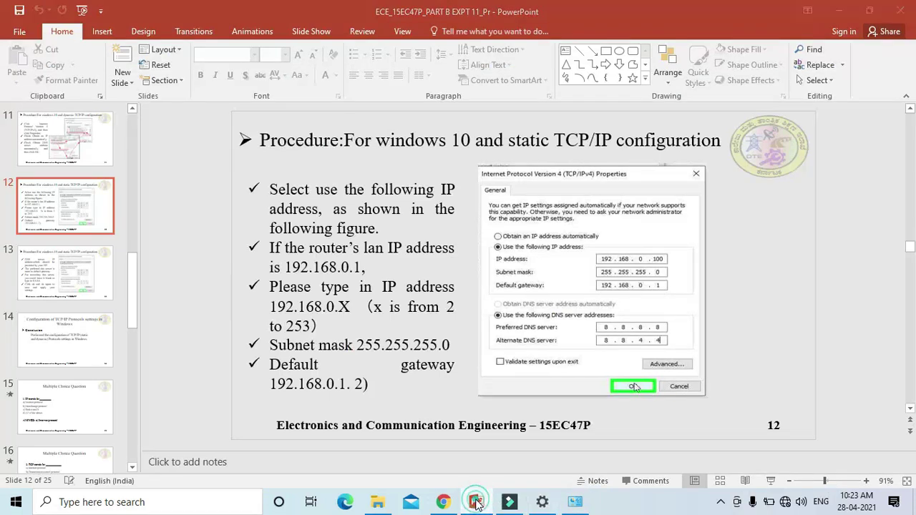
left_click(476, 501)
type("168 . .")
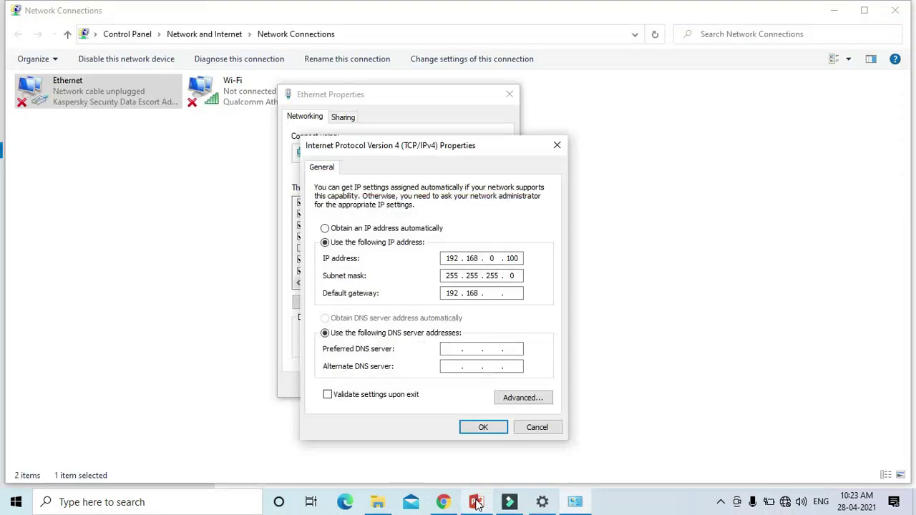
type("0")
type("1")
Set the preferred DNS server to 8.8.8.8 and the alternate to 8.8.4.4, and apply the Ethernet settings
key("Tab")
key("Tab")
type("8.8.8.8")
key("Tab")
type("8.8.84")
left_click(483, 427)
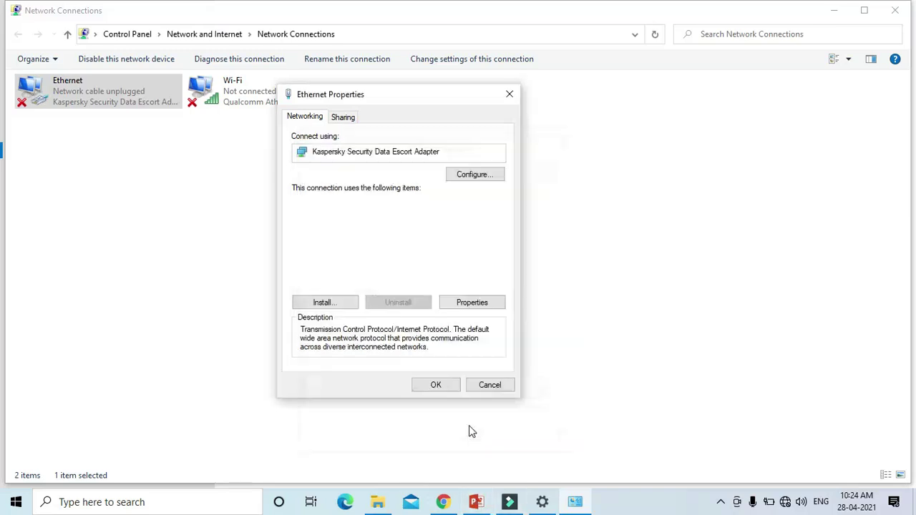
left_click(432, 385)
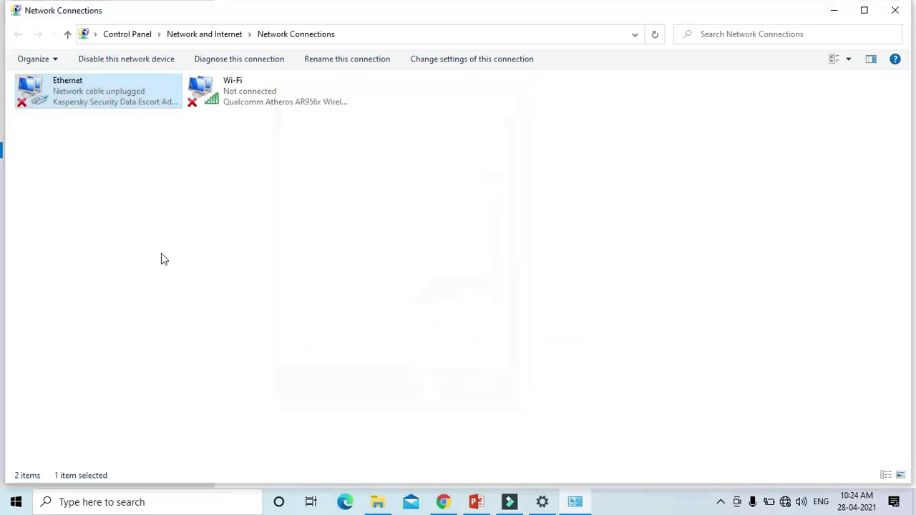